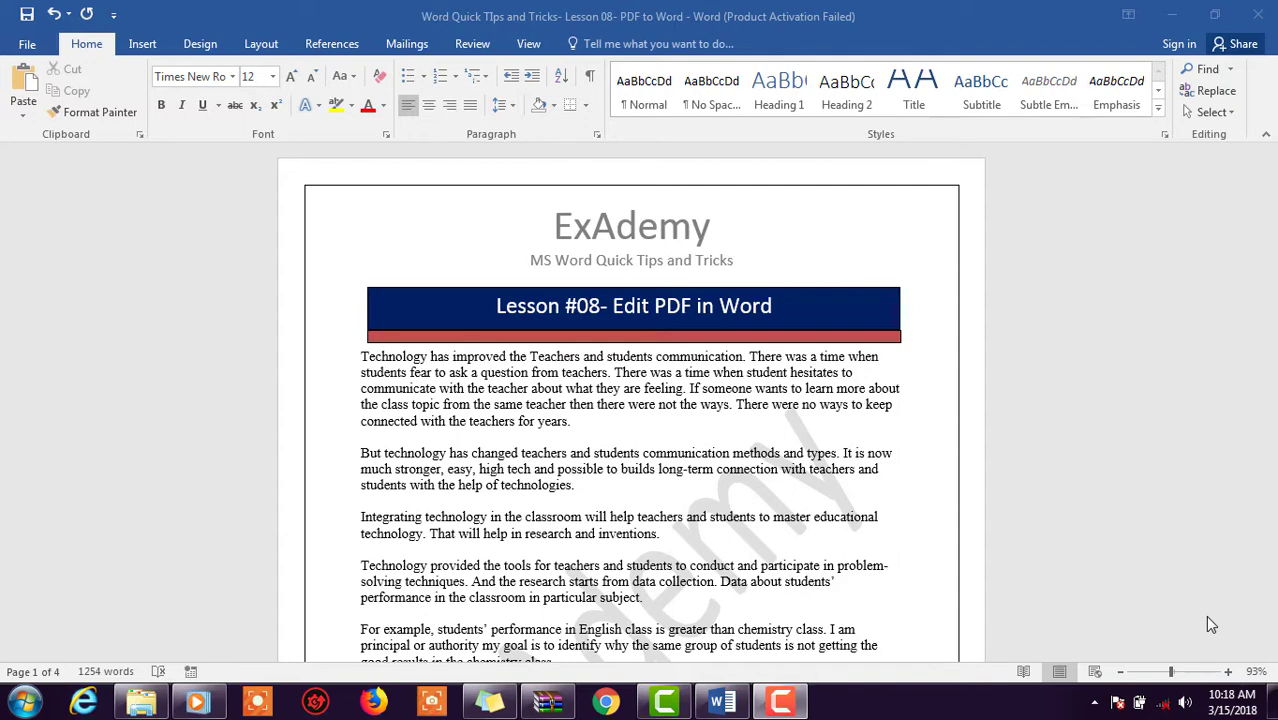
Browse to the Ms Word Tips and Tricks Series folder and select the Lesson 08 PDF.
{"action": "left_click", "coordinate": [24, 47]}
{"action": "left_click", "coordinate": [25, 46]}
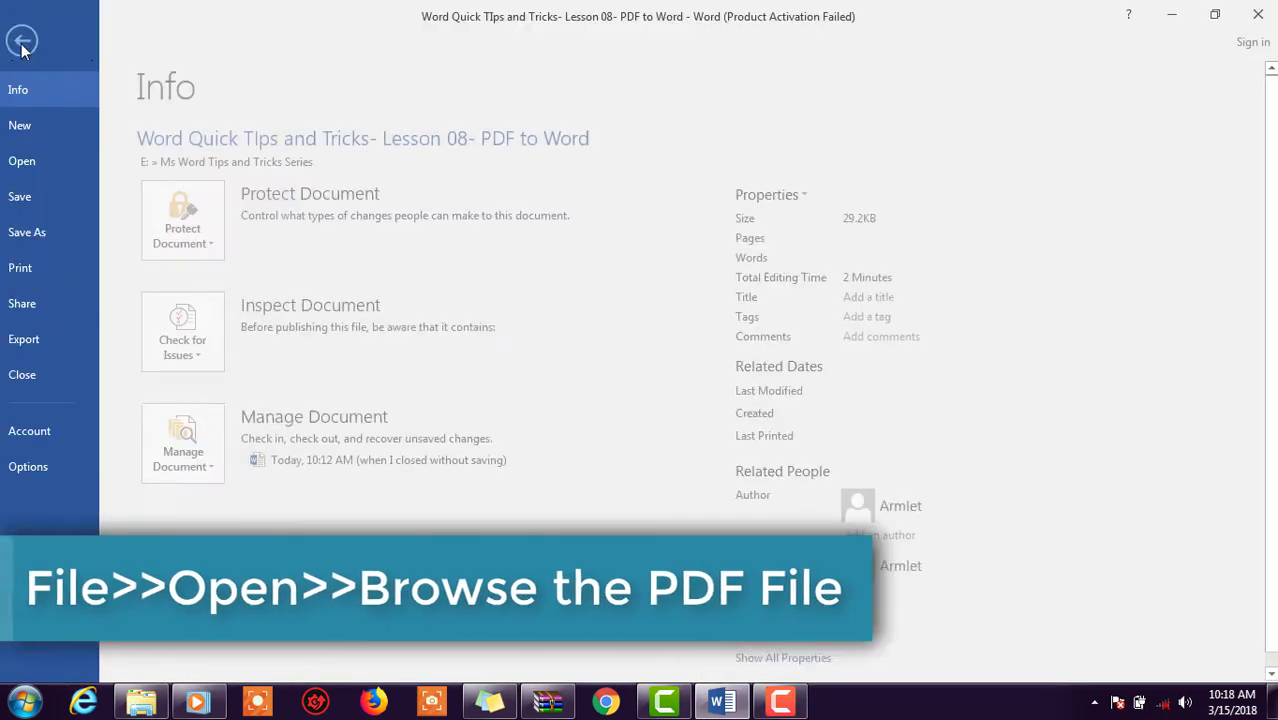
{"action": "left_click", "coordinate": [37, 161]}
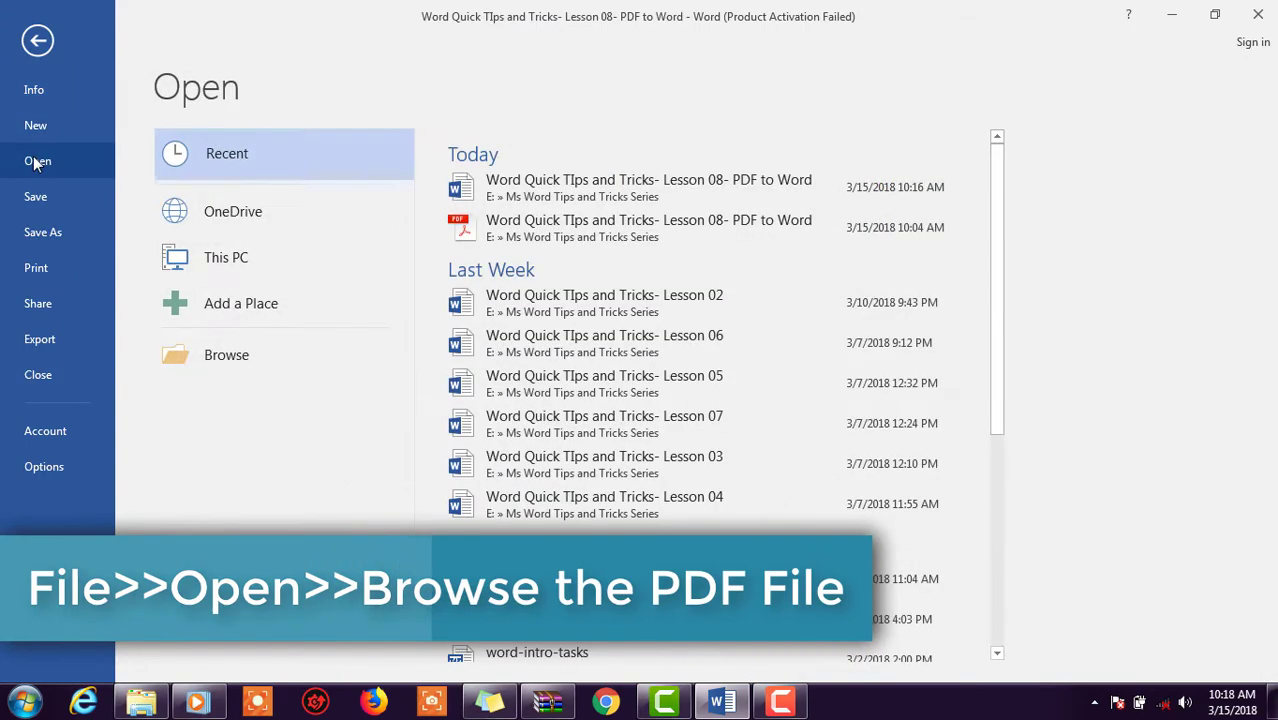
{"action": "left_click", "coordinate": [205, 355]}
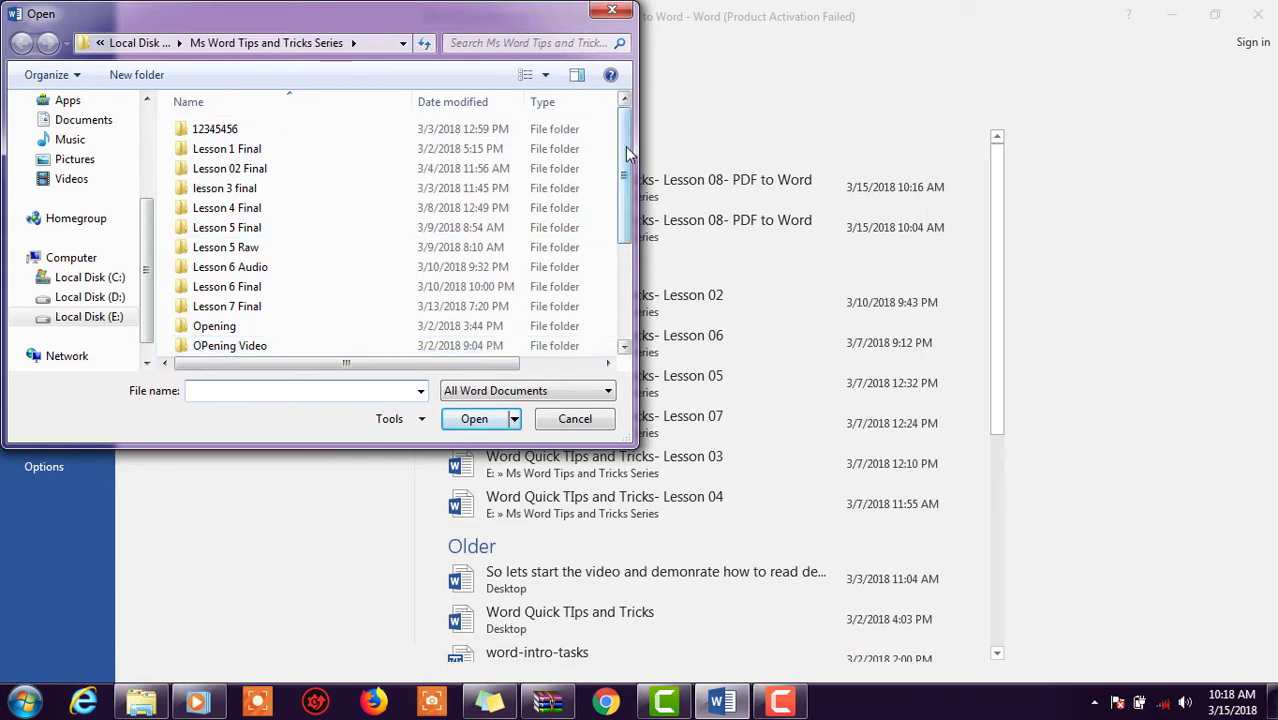
{"action": "left_click_drag", "start_coordinate": [630, 154], "coordinate": [630, 268]}
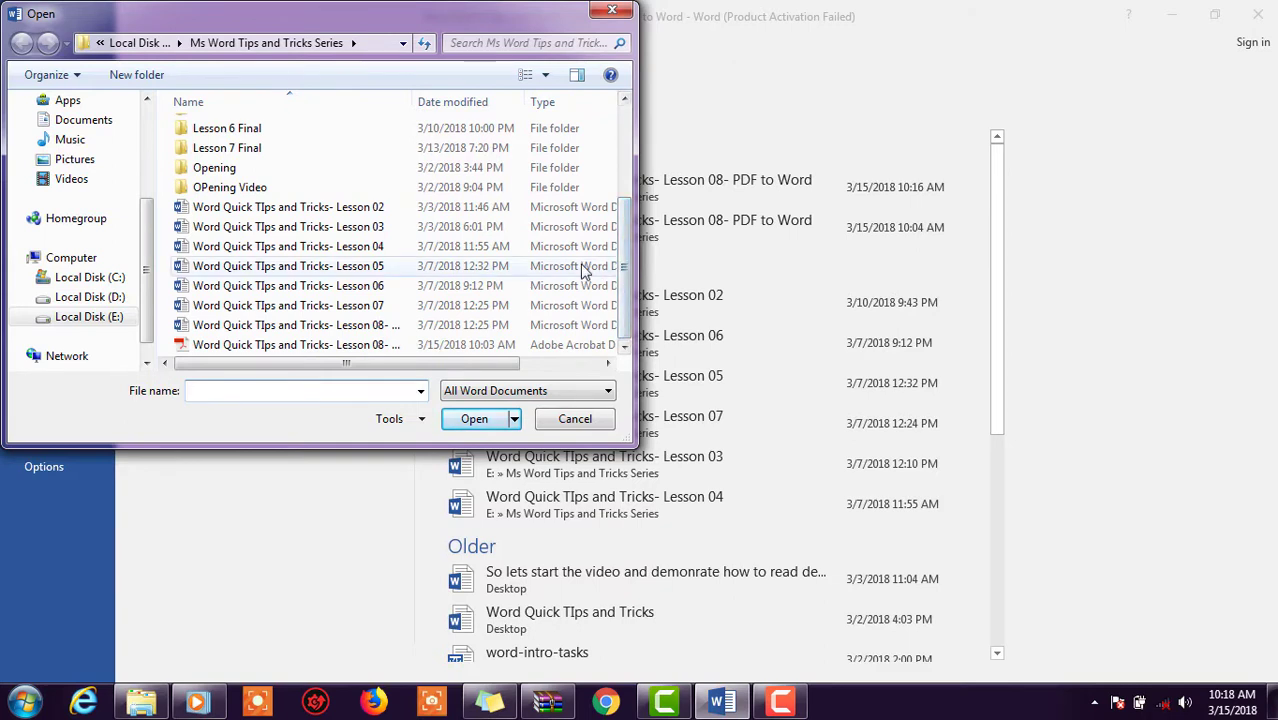
{"action": "left_click", "coordinate": [363, 347]}
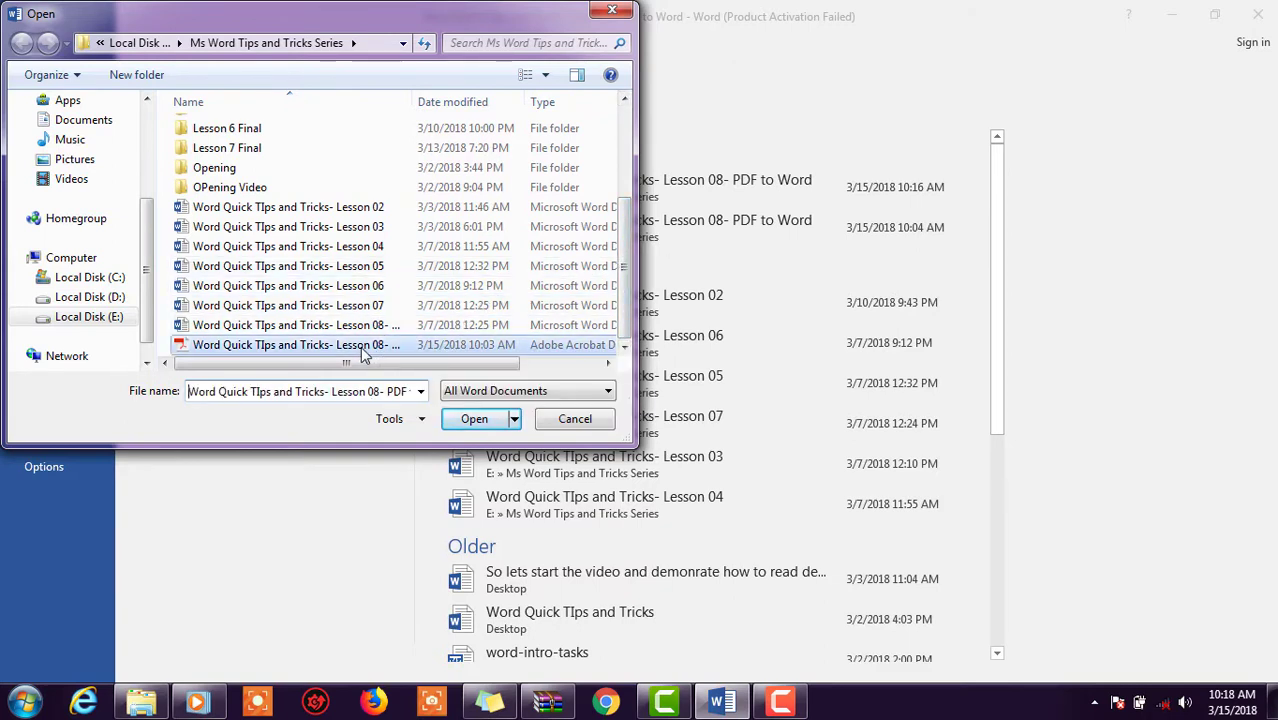
Open the Lesson 08 PDF and accept Word's conversion into an editable document.
{"action": "left_click", "coordinate": [476, 419]}
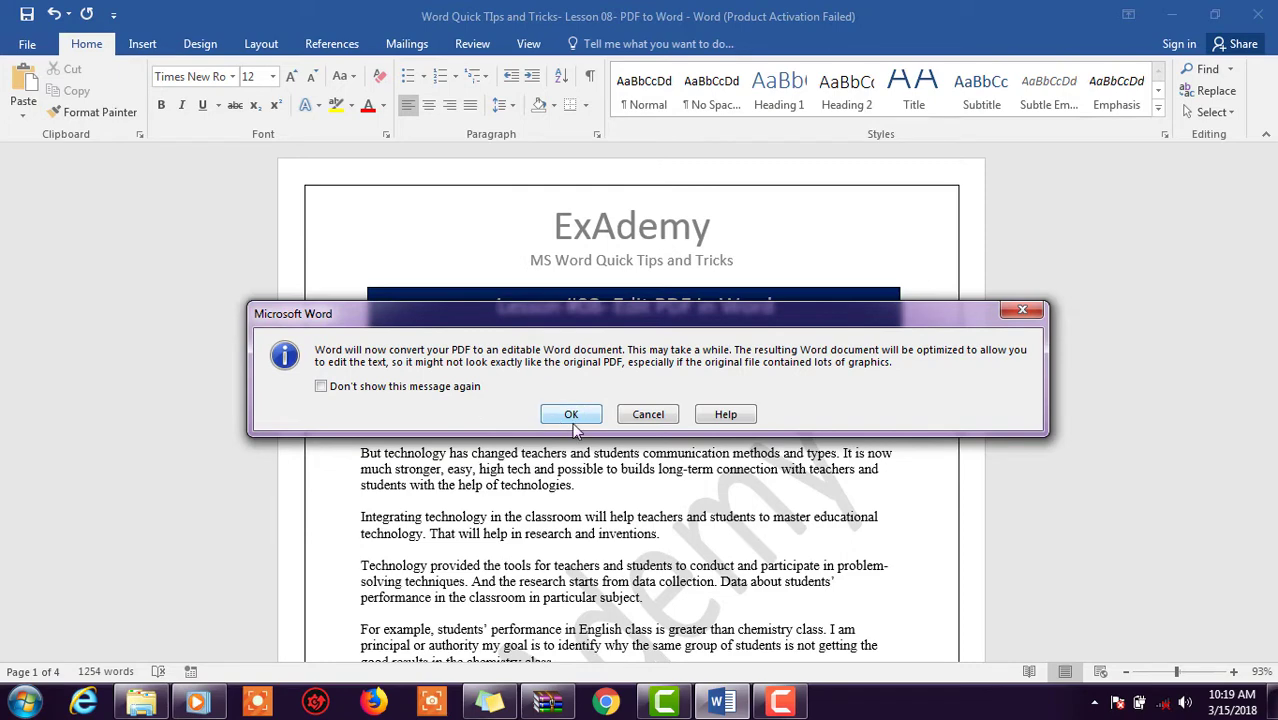
{"action": "left_click", "coordinate": [571, 416]}
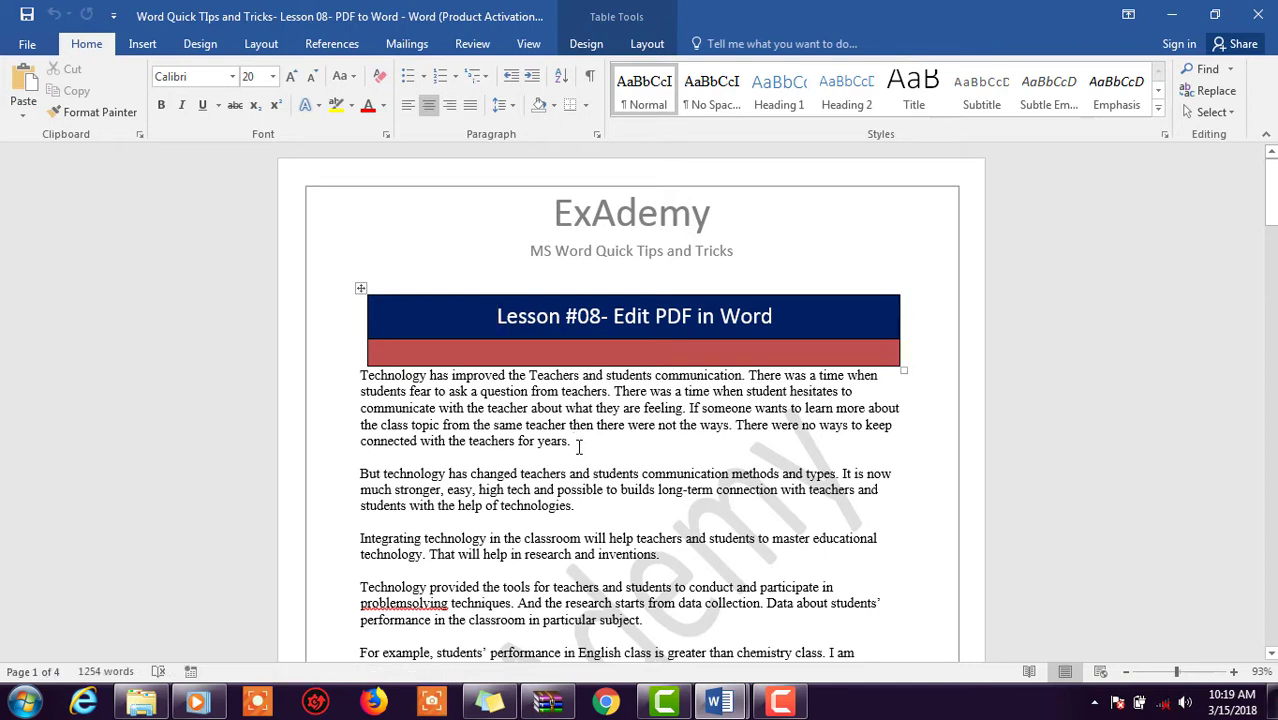
Delete the text from "with the teacher" through "for years." and add an empty line after "communicate".
{"action": "left_click", "coordinate": [577, 442]}
{"action": "left_click_drag", "start_coordinate": [533, 440], "coordinate": [440, 408]}
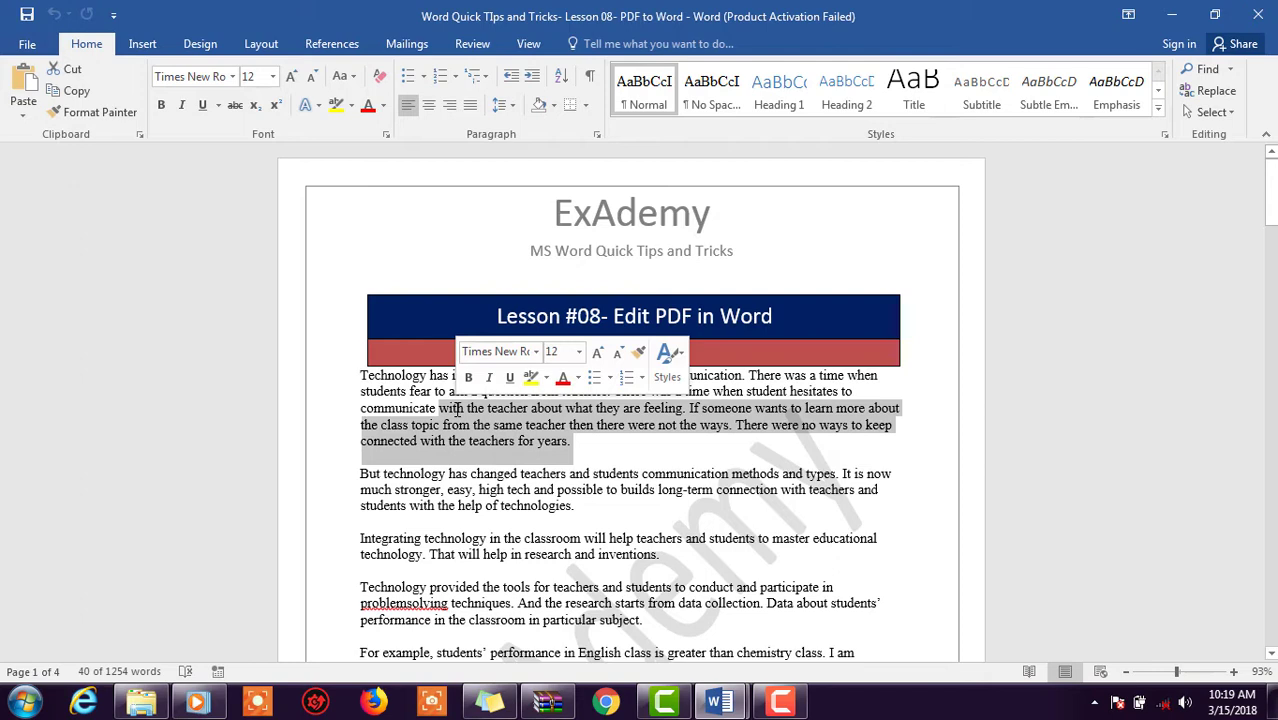
{"action": "key", "text": "Delete"}
{"action": "key", "text": "Return"}
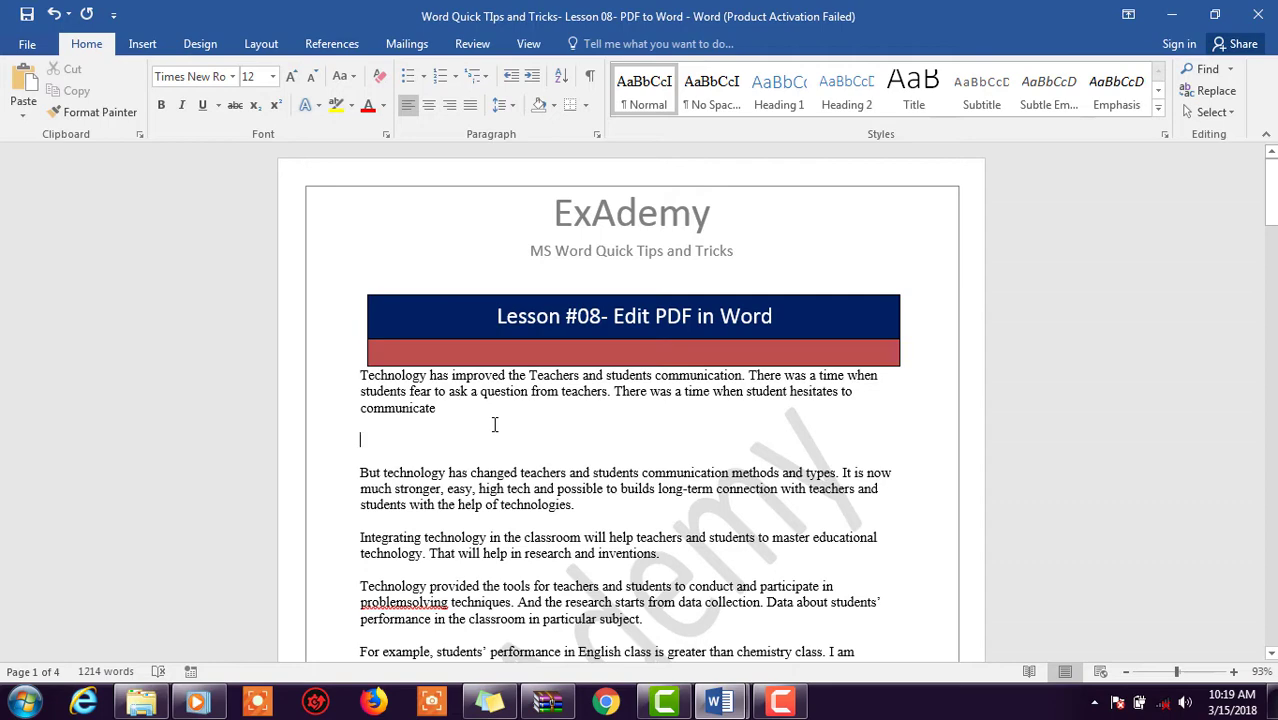
Export the document as the PDF "Word Quick TIps and Tricks- Lesson 08- Final".
{"action": "left_click", "coordinate": [28, 45]}
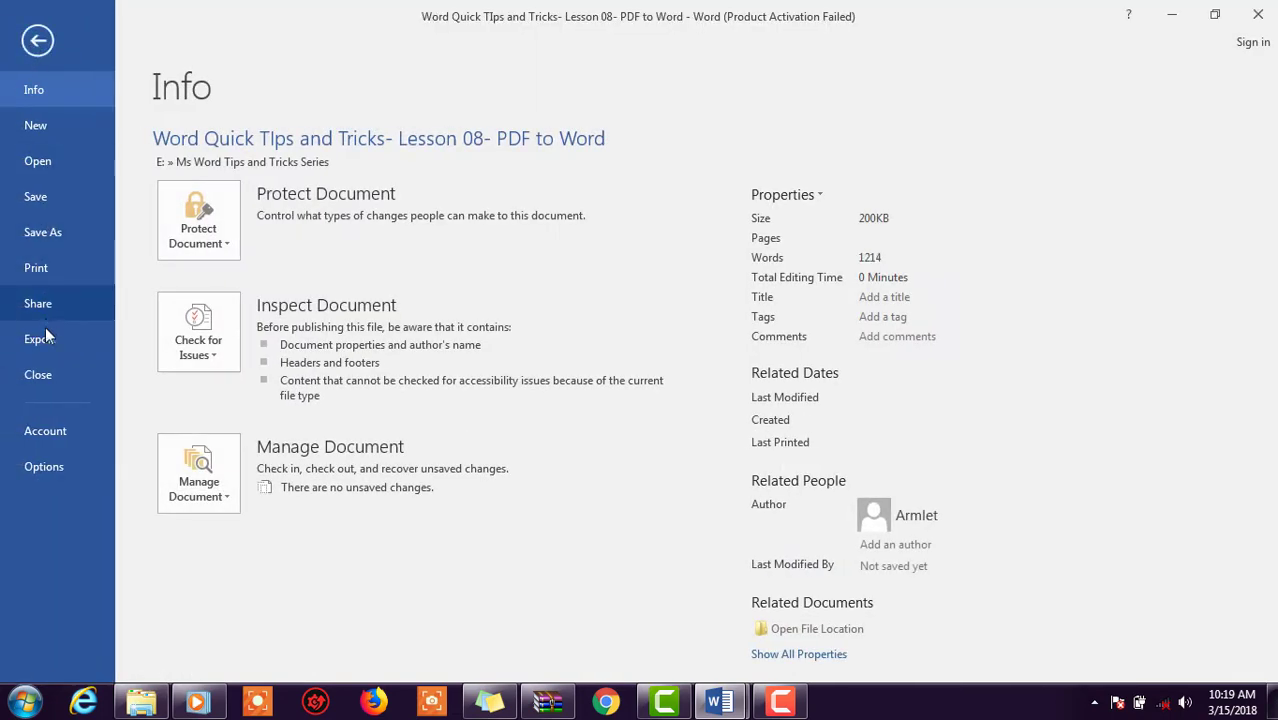
{"action": "left_click", "coordinate": [43, 338]}
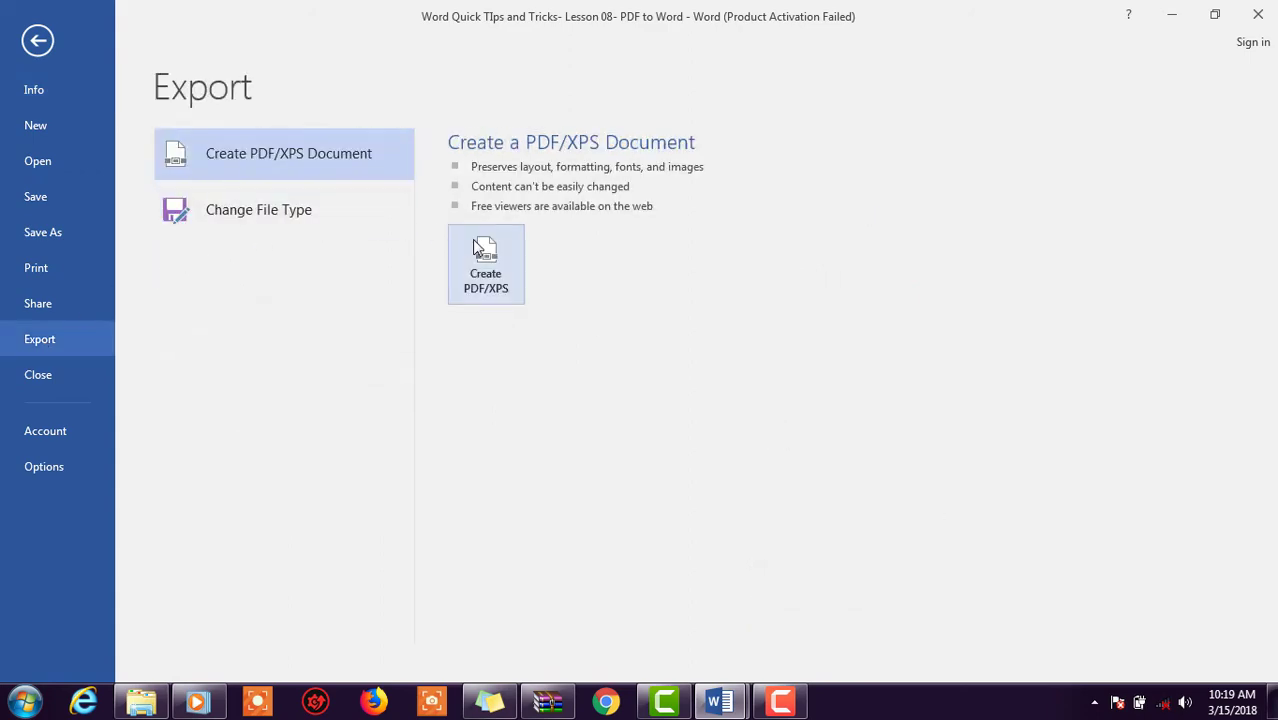
{"action": "left_click", "coordinate": [479, 265]}
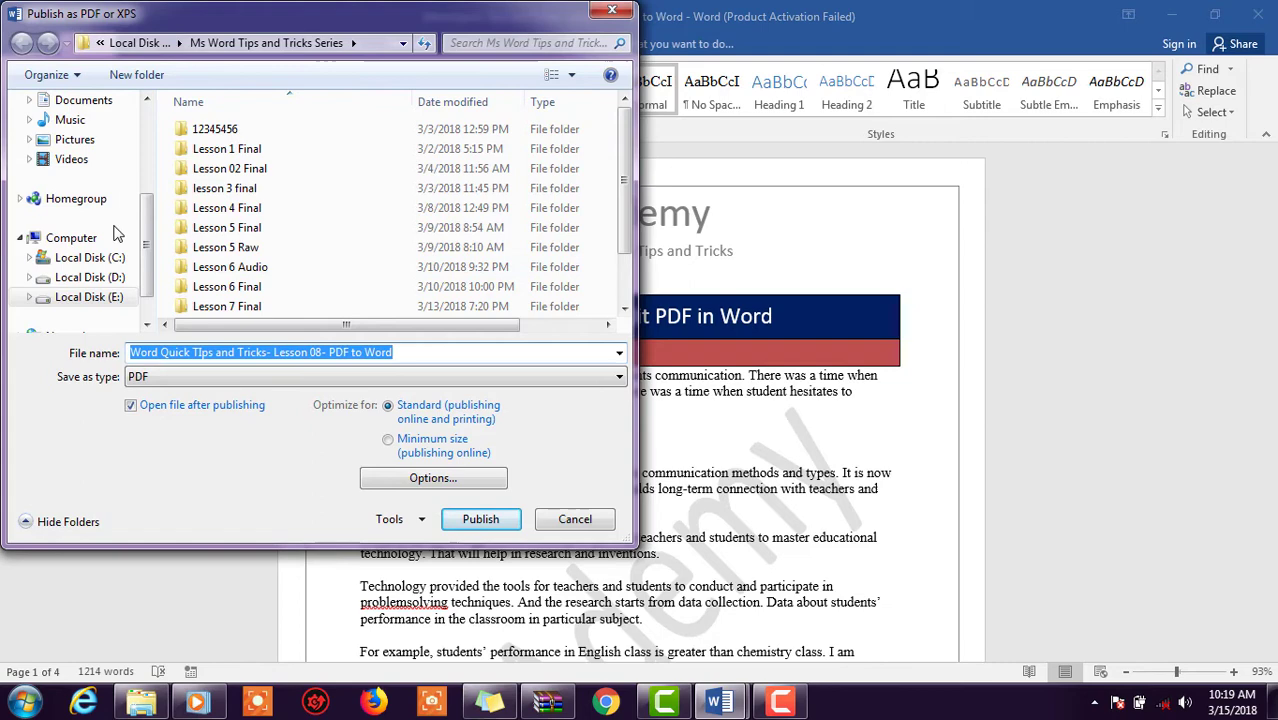
{"action": "left_click", "coordinate": [407, 351]}
{"action": "key", "text": "BackSpace"}
{"action": "key", "text": "BackSpace"}
{"action": "key", "text": "BackSpace"}
{"action": "key", "text": "BackSpace"}
{"action": "key", "text": "BackSpace"}
{"action": "key", "text": "BackSpace"}
{"action": "key", "text": "BackSpace"}
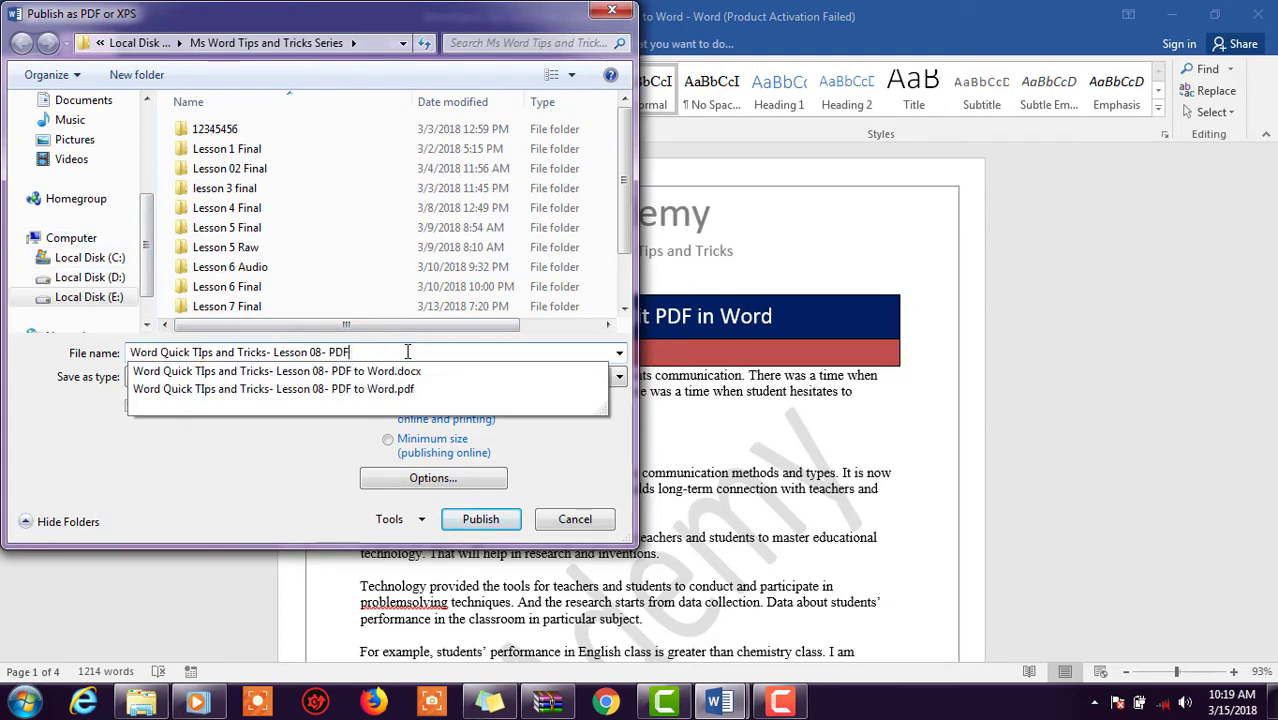
{"action": "key", "text": "BackSpace"}
{"action": "key", "text": "BackSpace"}
{"action": "type", "text": "inal"}
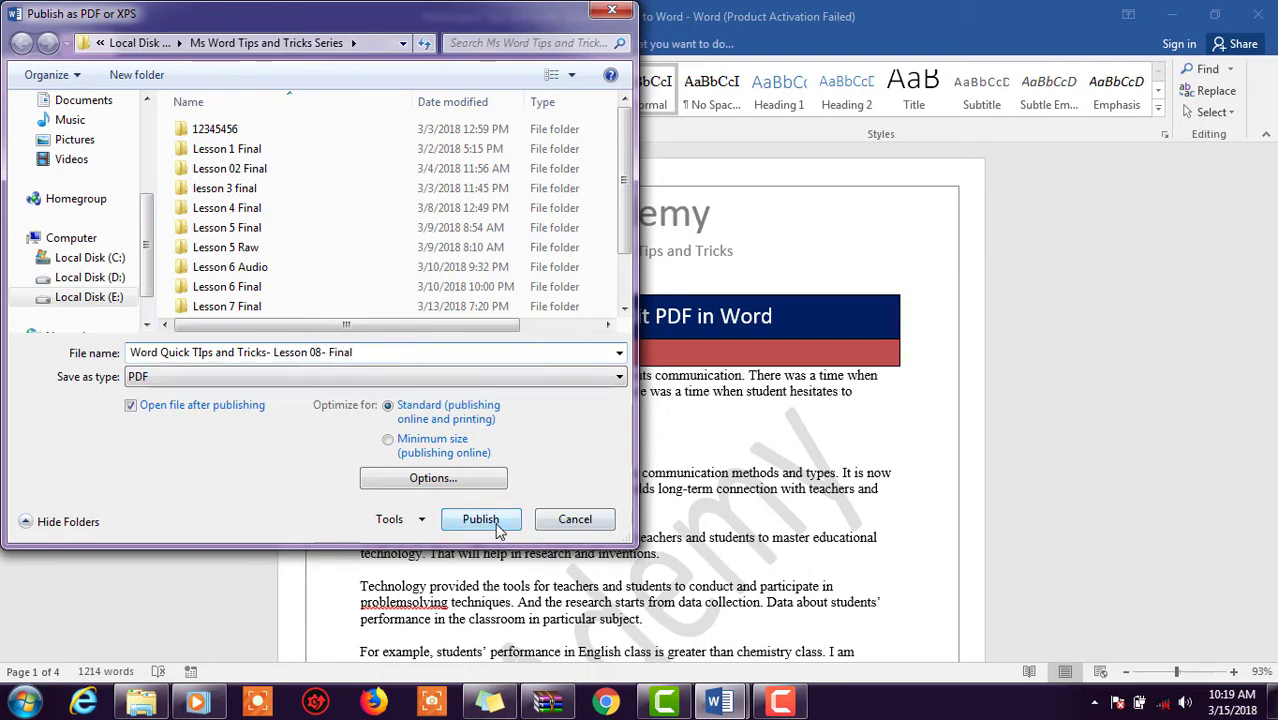
{"action": "left_click", "coordinate": [480, 519]}
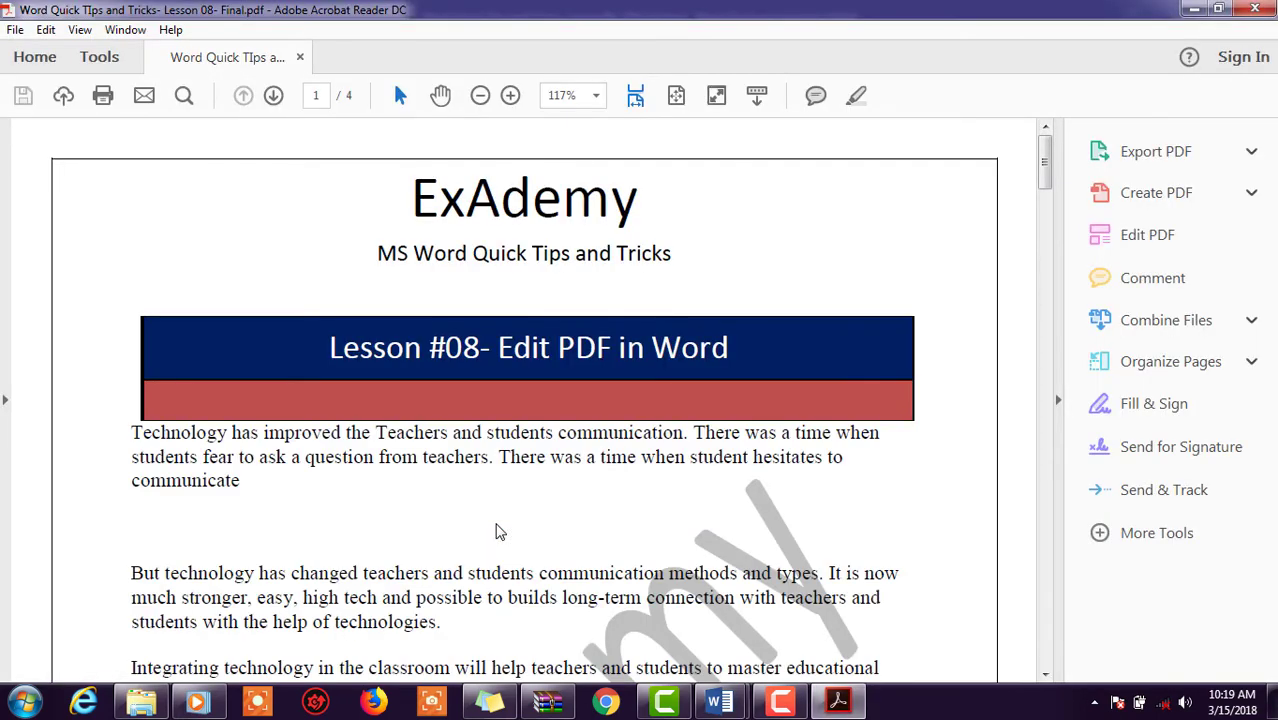